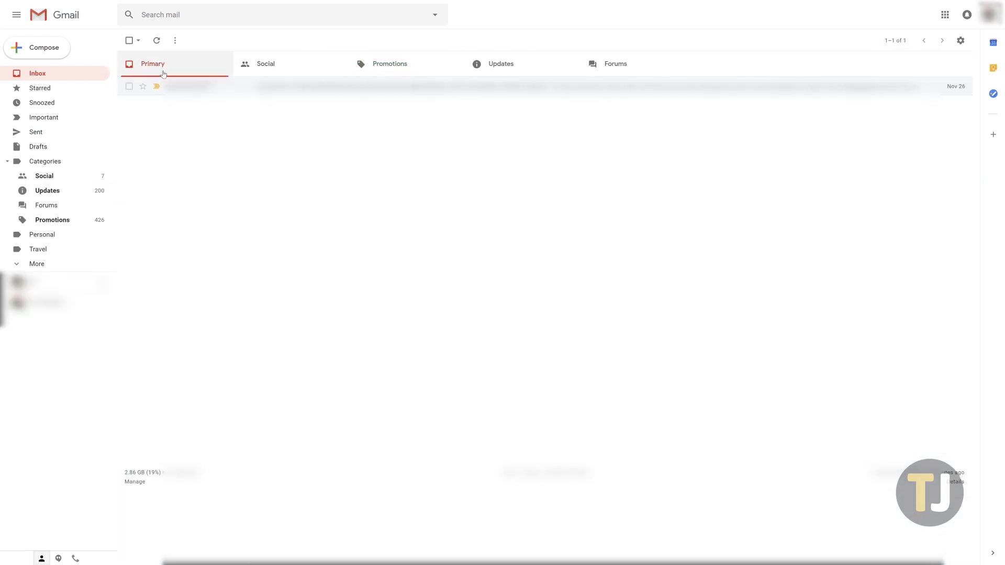
# - Select the Primary conversation, then all Social and Promotions conversations
pyautogui.click(129, 40)
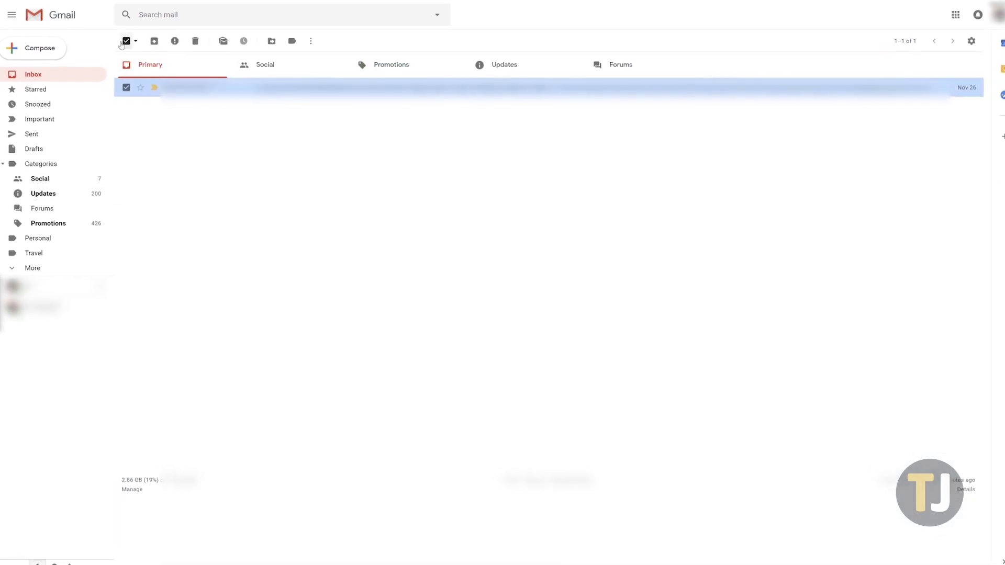
pyautogui.click(313, 72)
pyautogui.click(92, 47)
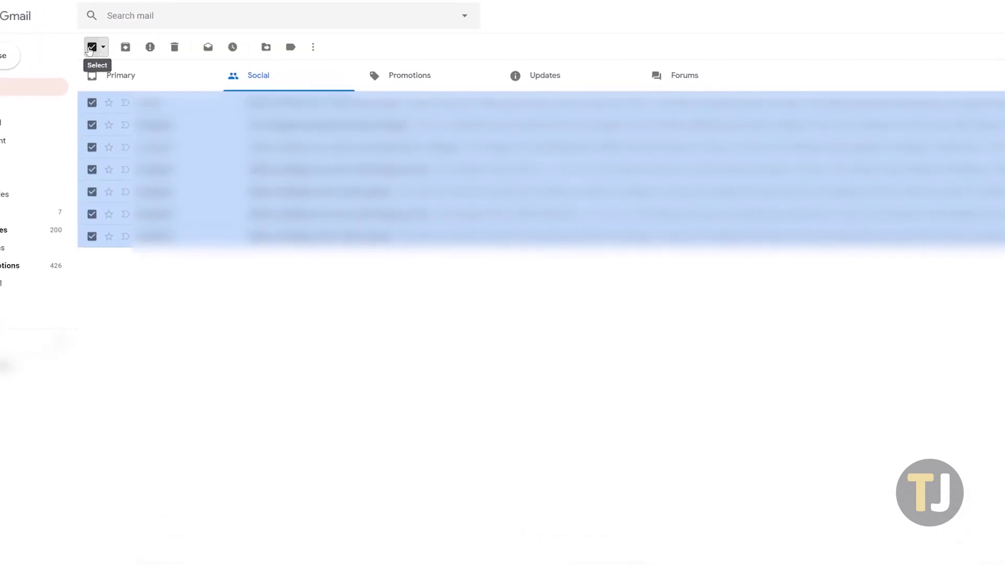
pyautogui.click(410, 75)
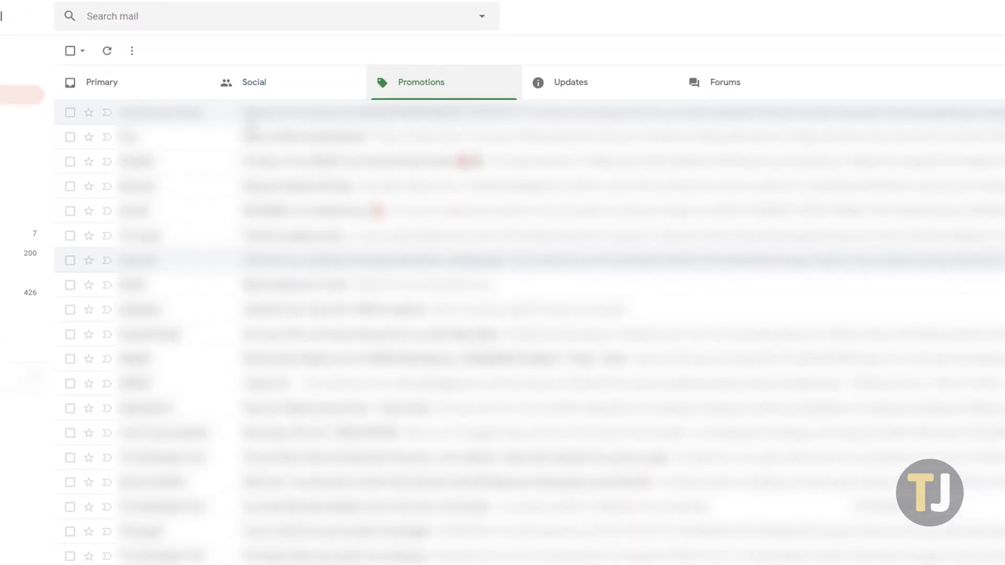
pyautogui.click(63, 52)
# - Select all Updates conversations, then try selecting in the empty Forums category
pyautogui.click(619, 87)
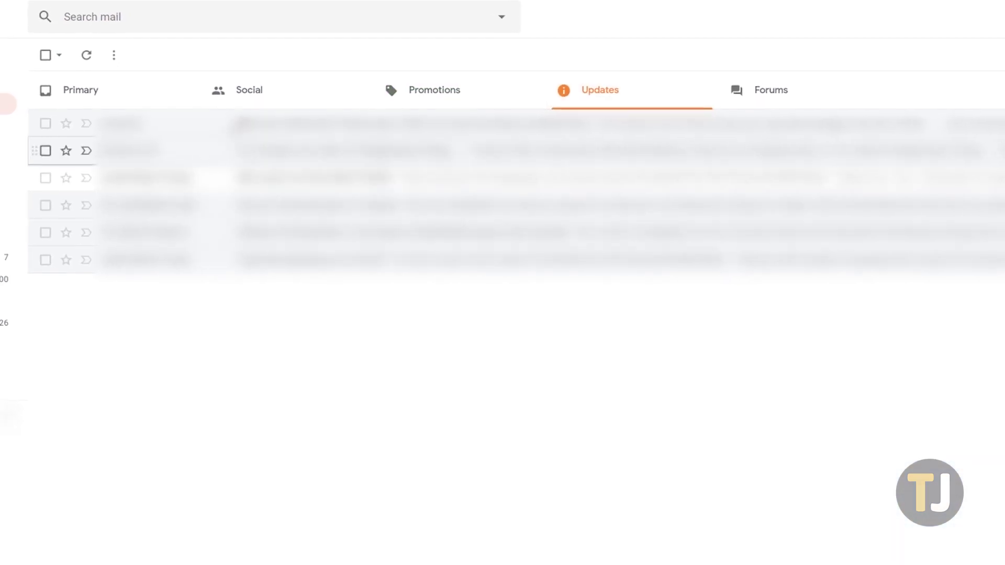
pyautogui.click(46, 55)
pyautogui.click(855, 90)
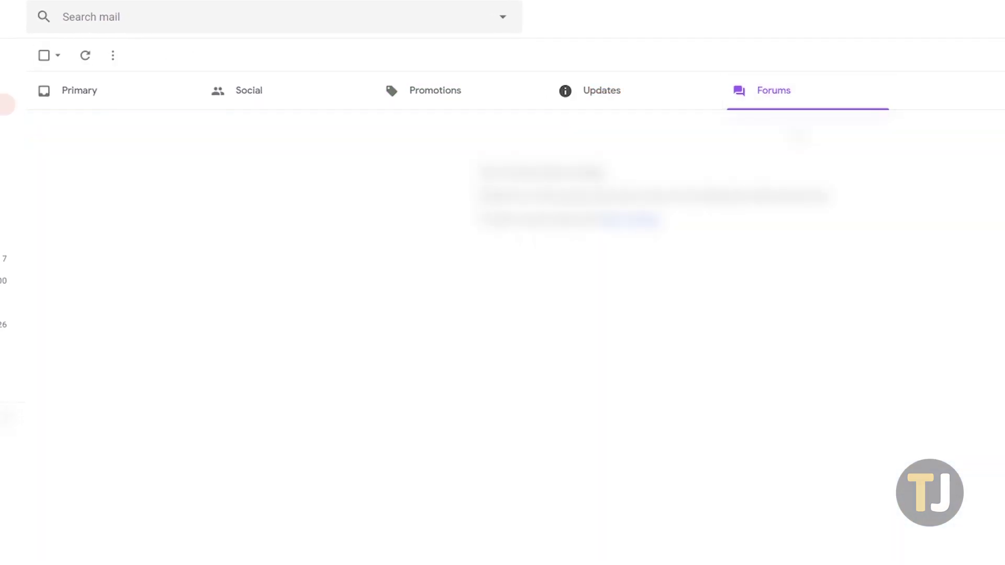
pyautogui.click(44, 55)
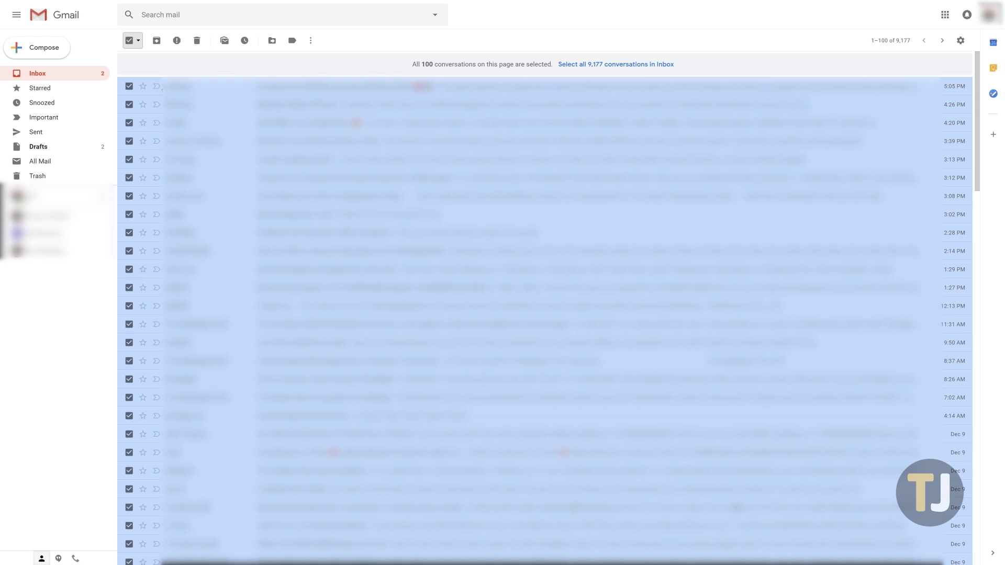
# - Reselect the current page, then extend the selection to all 9,177 inbox conversations
pyautogui.click(130, 40)
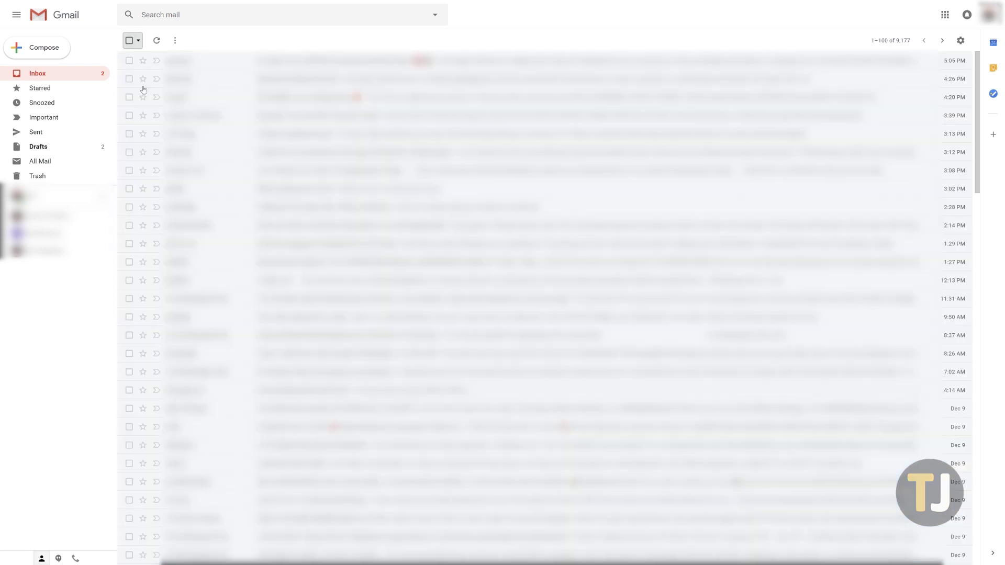
pyautogui.click(130, 41)
pyautogui.click(138, 40)
pyautogui.click(151, 83)
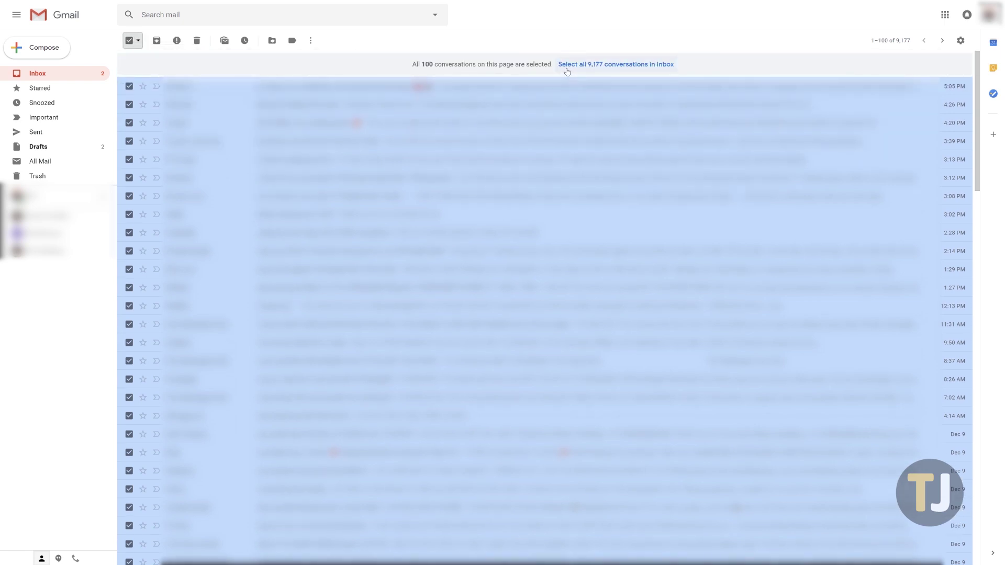
pyautogui.click(602, 64)
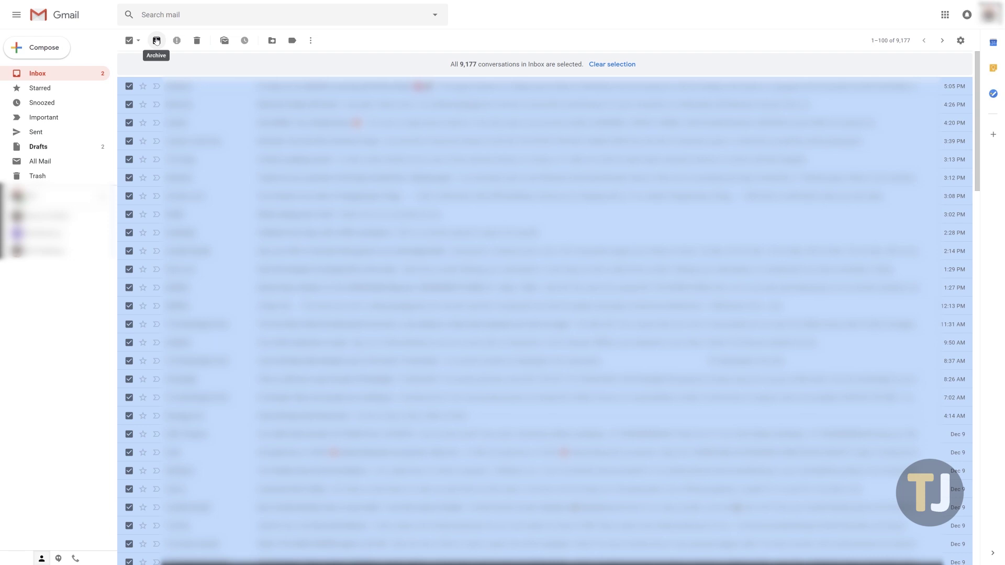
# - Delete the 9,177 selected conversations and confirm the bulk action
pyautogui.click(197, 41)
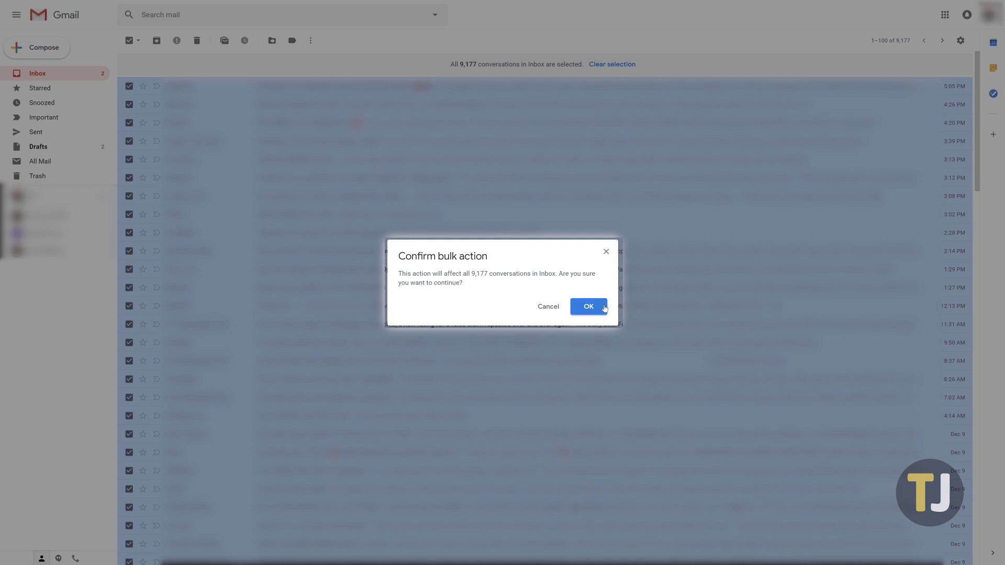
pyautogui.click(598, 309)
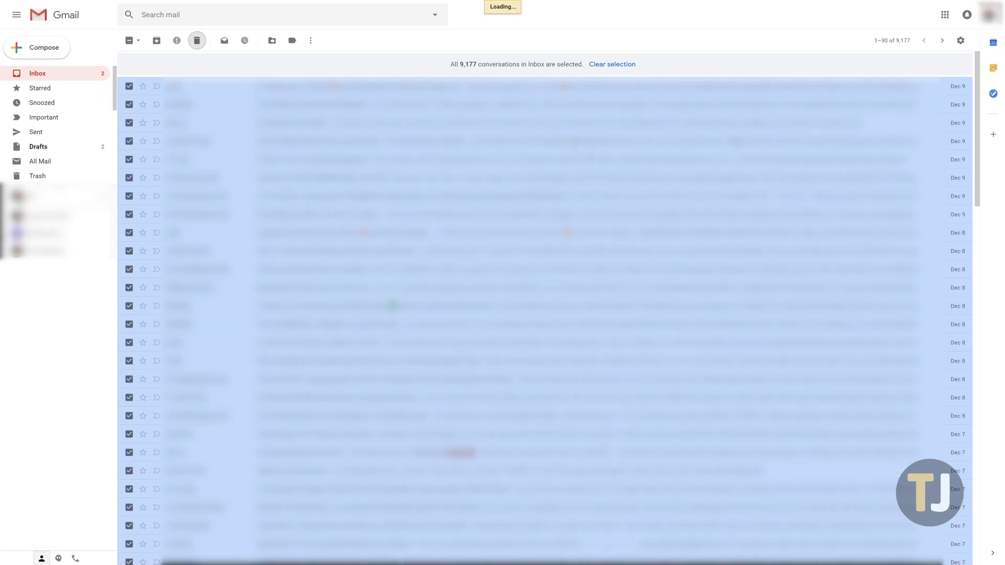
# - In the Trash folder, select the page and extend the selection to all 9,177 conversations
pyautogui.click(45, 177)
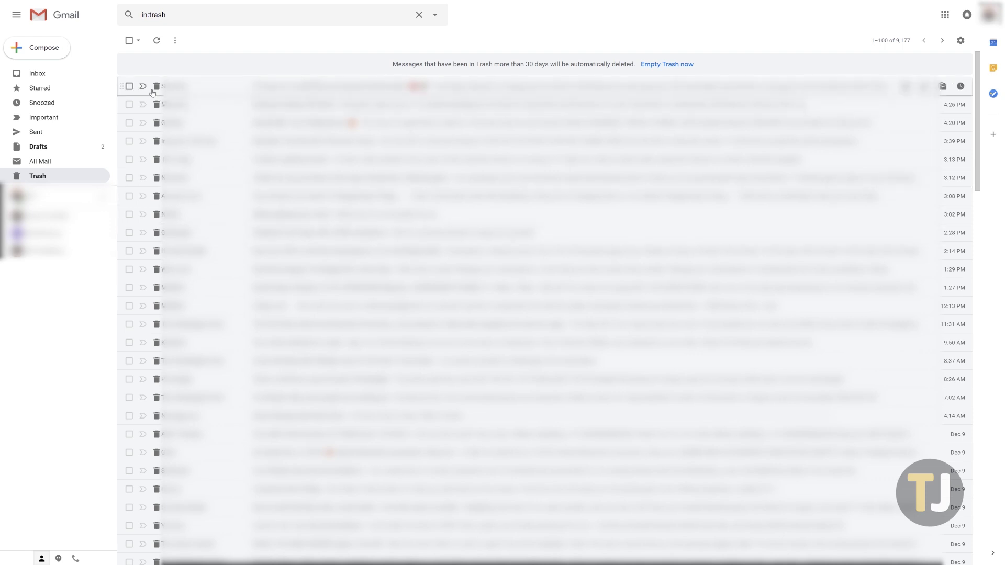
pyautogui.click(129, 40)
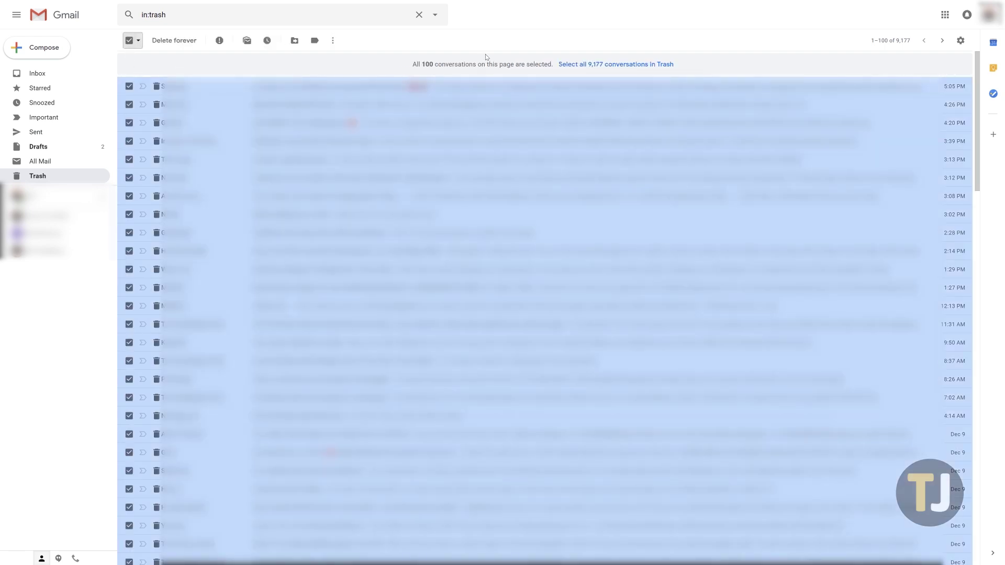
pyautogui.click(597, 64)
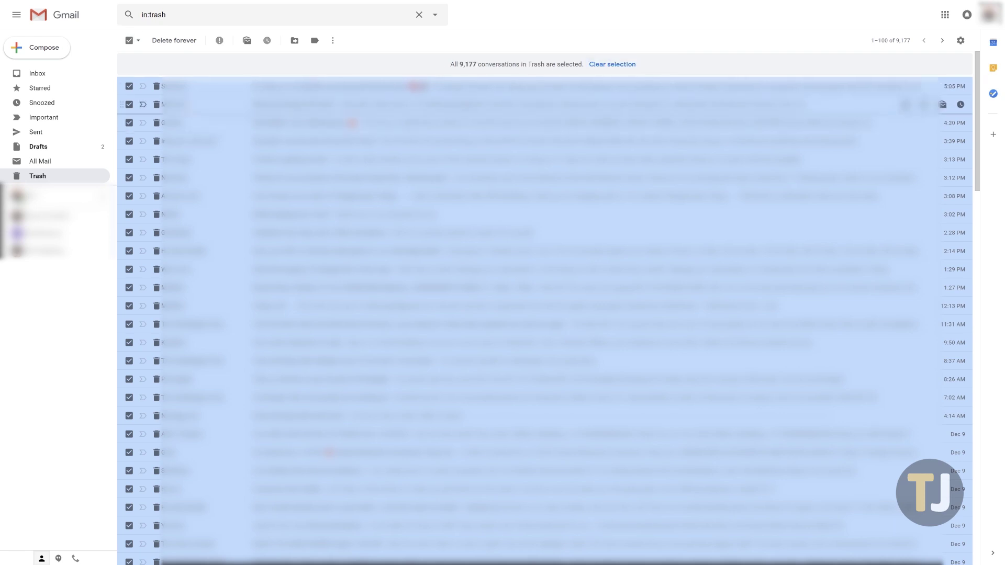